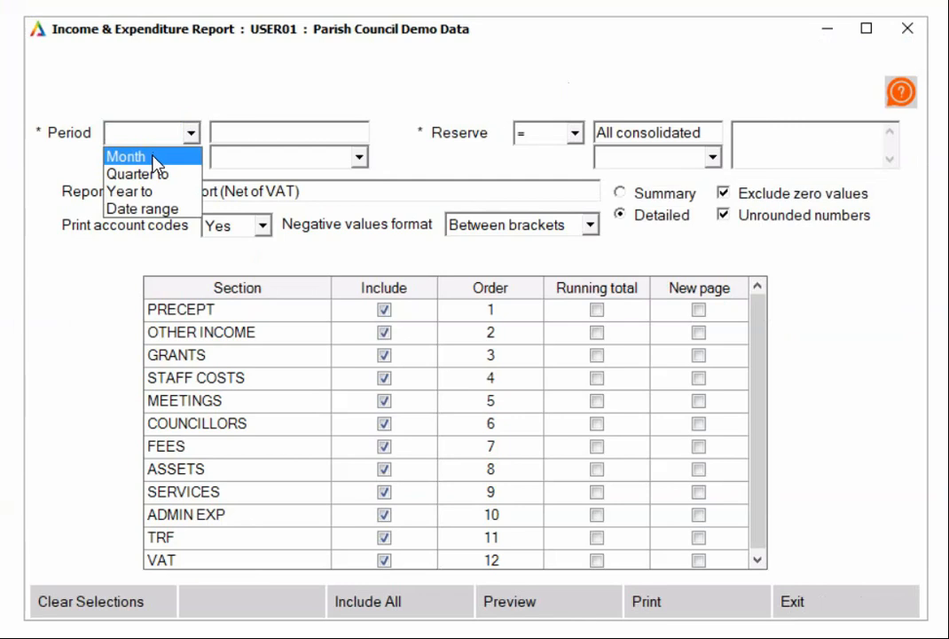
Set the Income & Expenditure report period to Year to March 2024 with the reserve as All consolidated
click(153, 194)
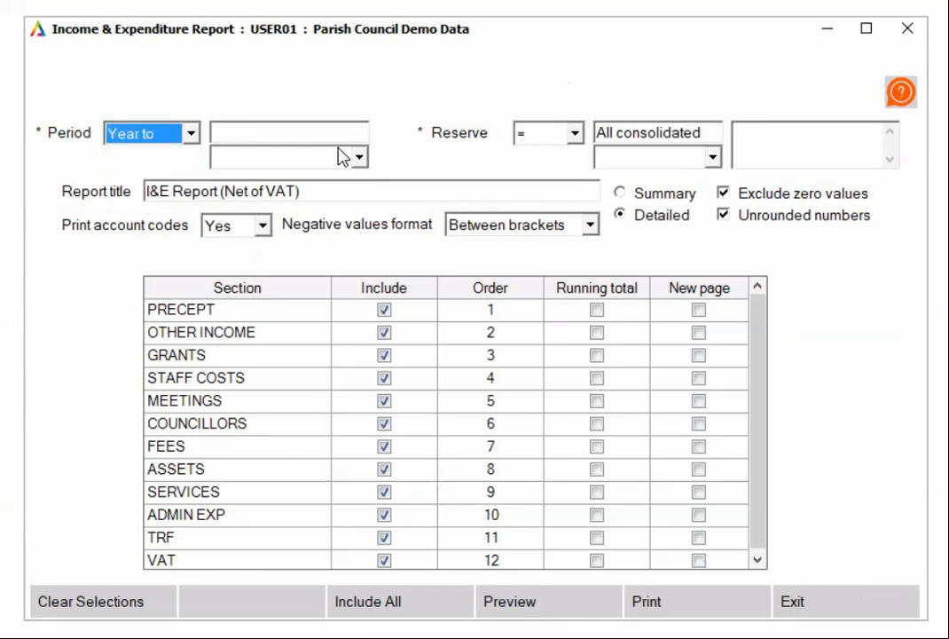
click(338, 159)
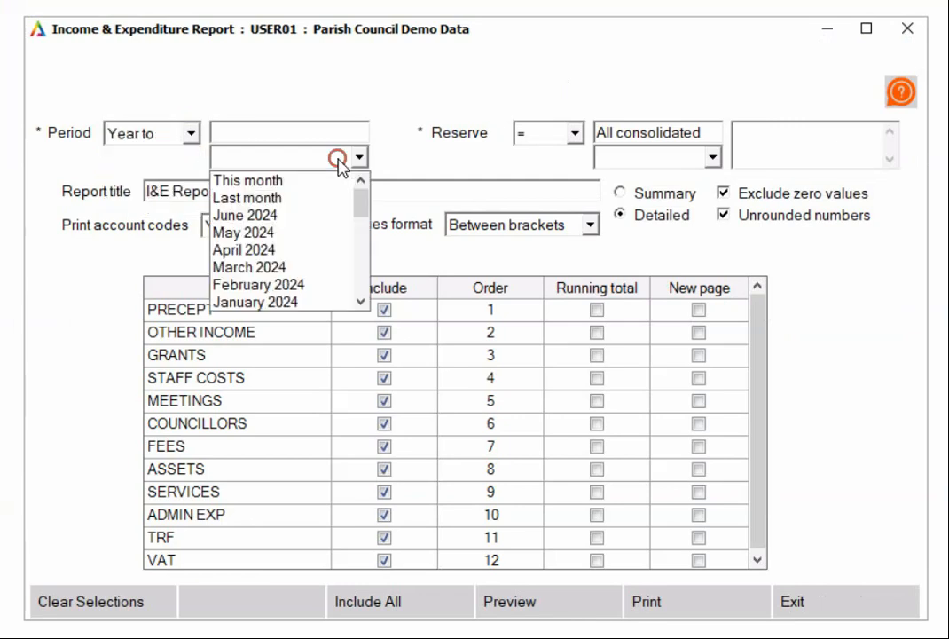
click(289, 269)
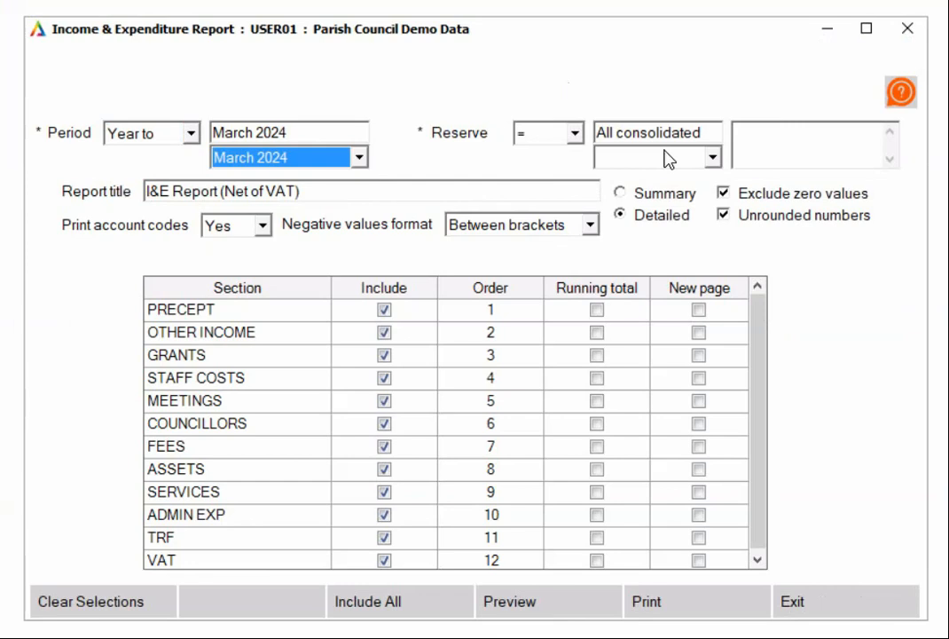
click(612, 160)
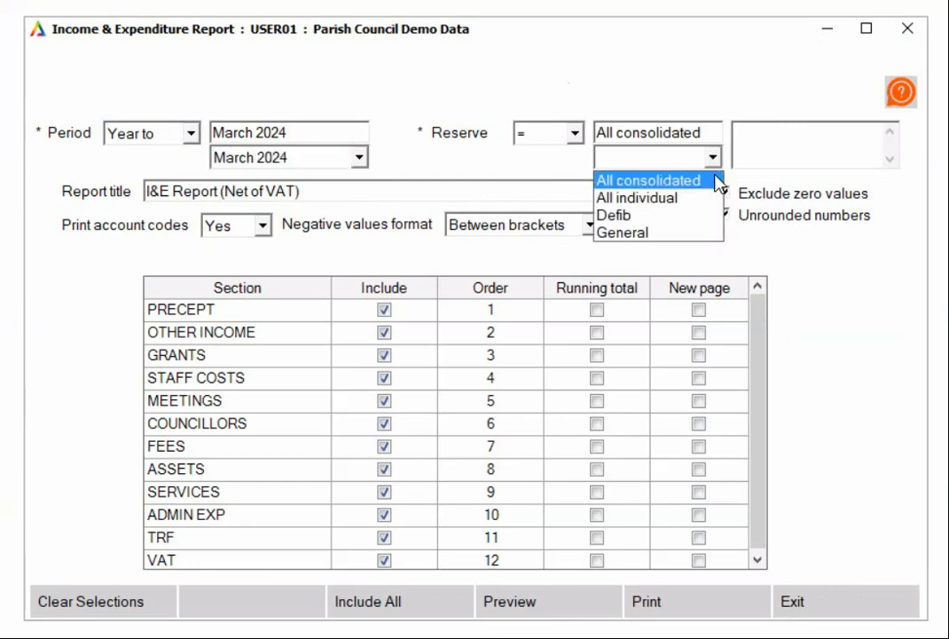
click(636, 183)
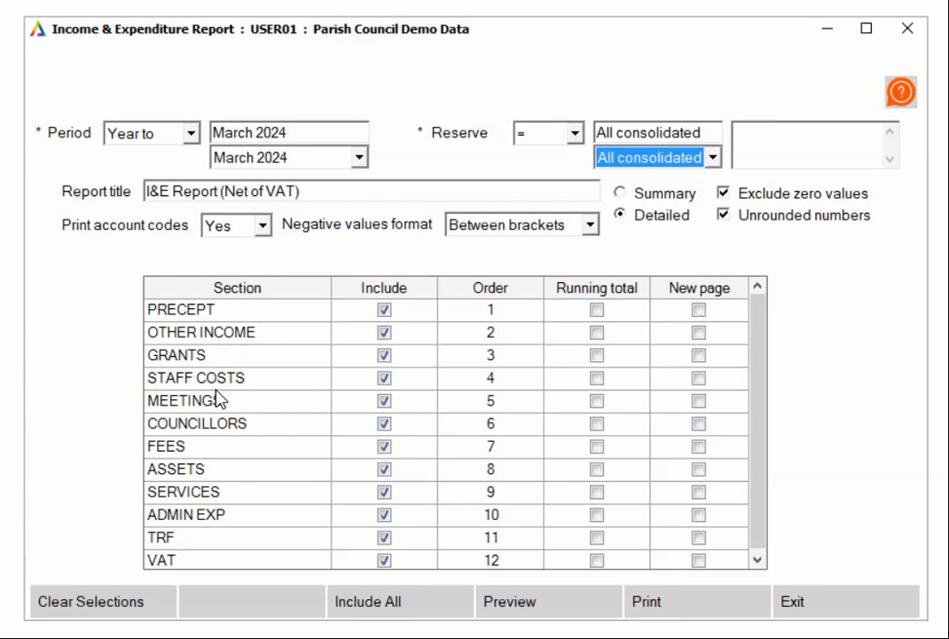
Enable running totals for the GRANTS and VAT sections of the report
click(595, 357)
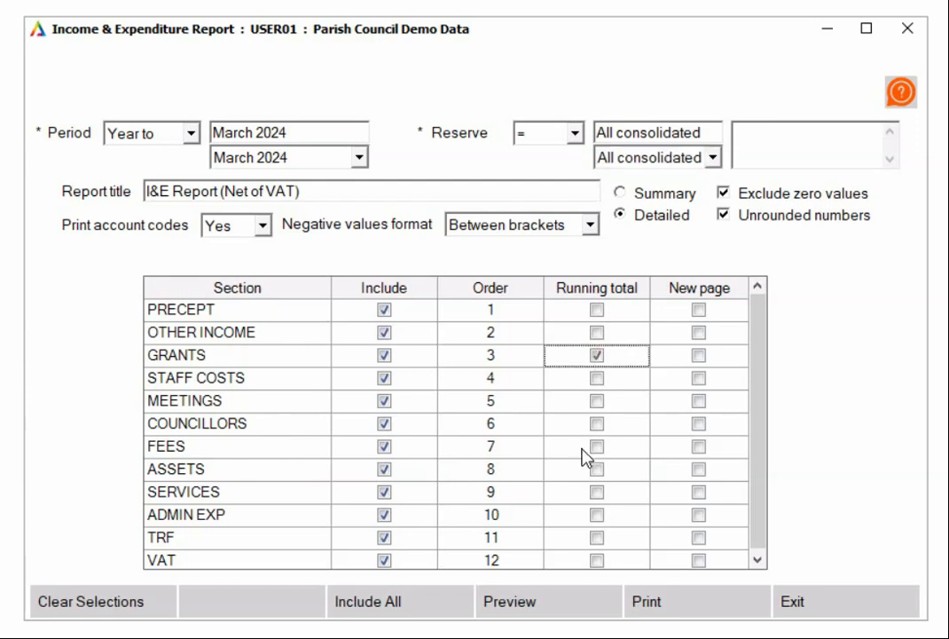
scroll(612, 402, down, 1)
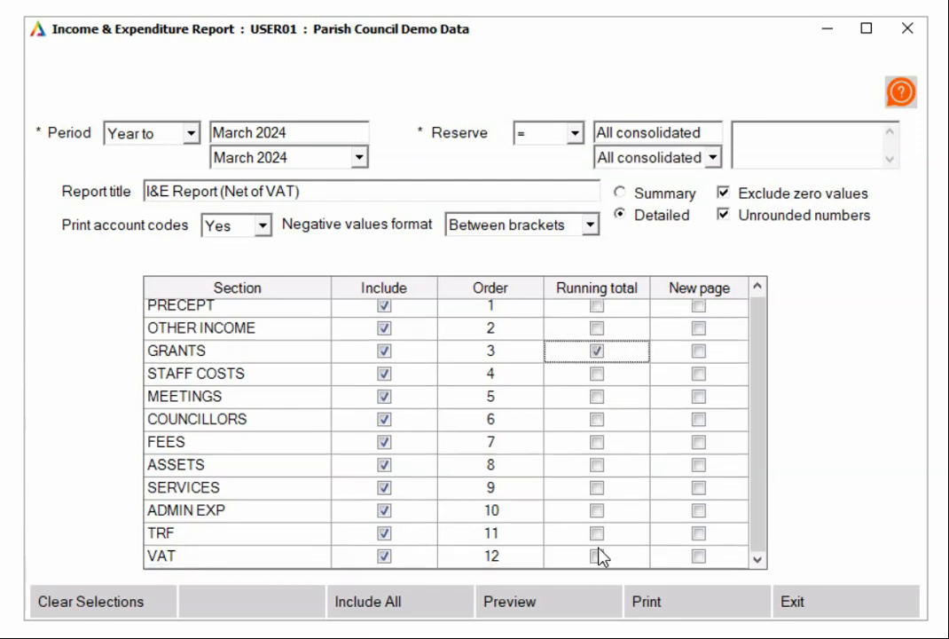
click(597, 557)
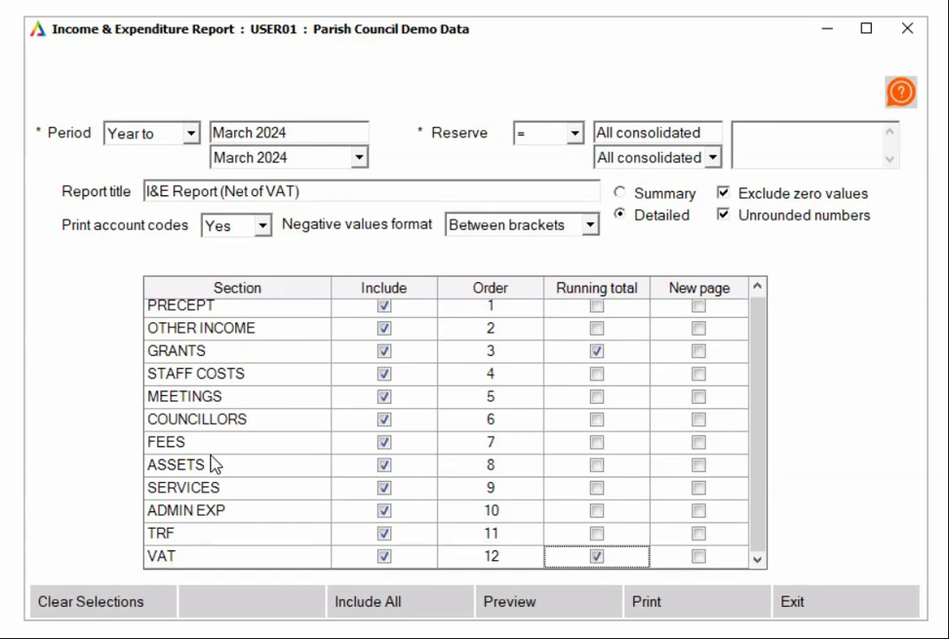
Preview the I&E report, review its income, expenditure and total surplus/deficit across both pages, and exit the report
click(525, 603)
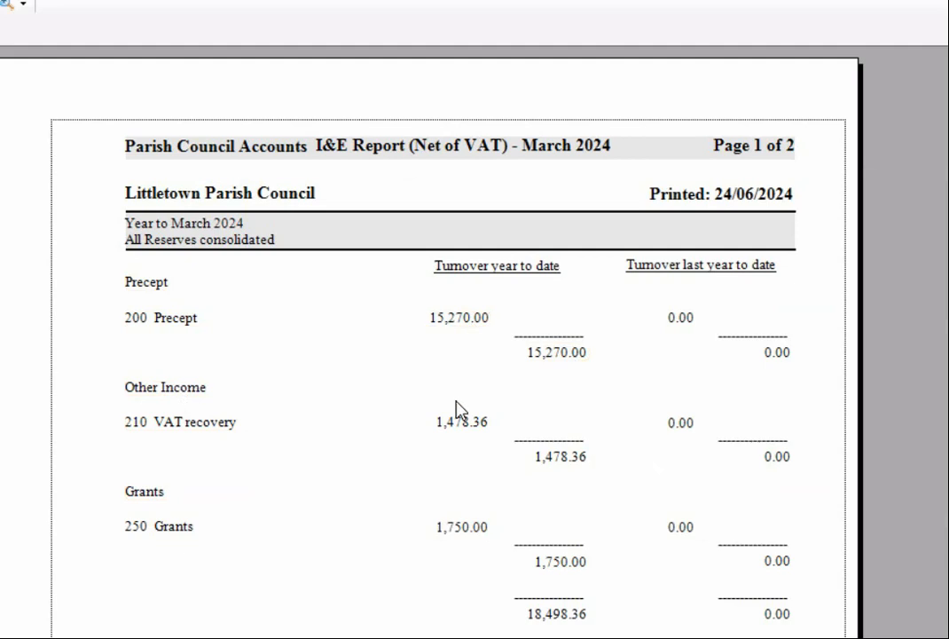
scroll(497, 473, down, 3)
scroll(495, 476, down, 9)
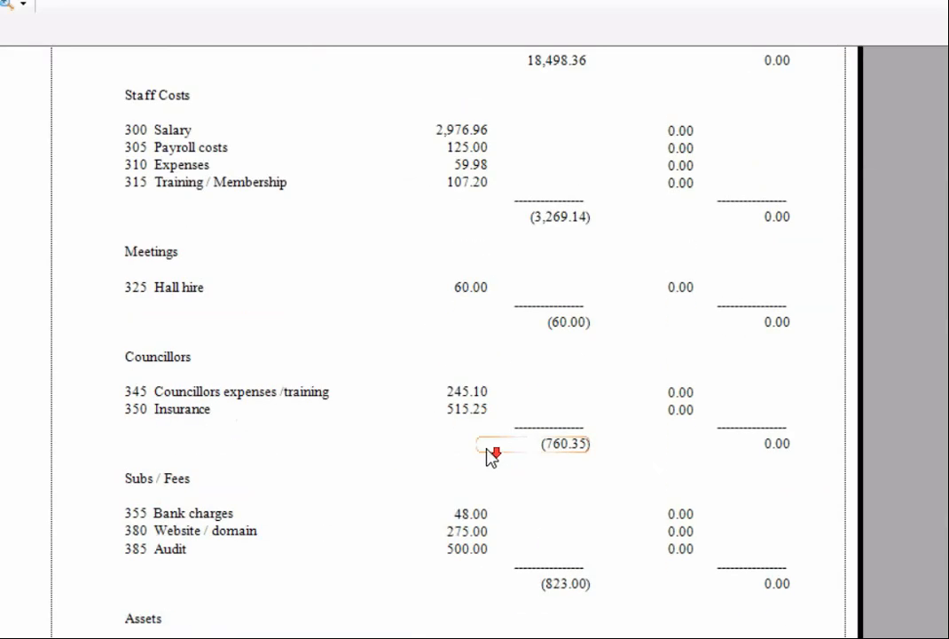
scroll(490, 457, up, 3)
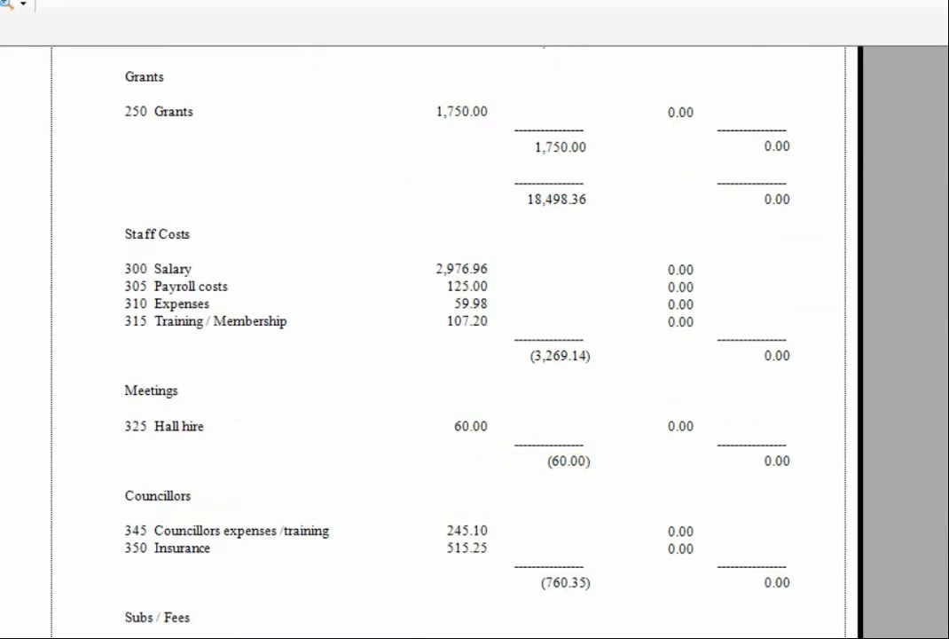
scroll(184, 175, down, 20)
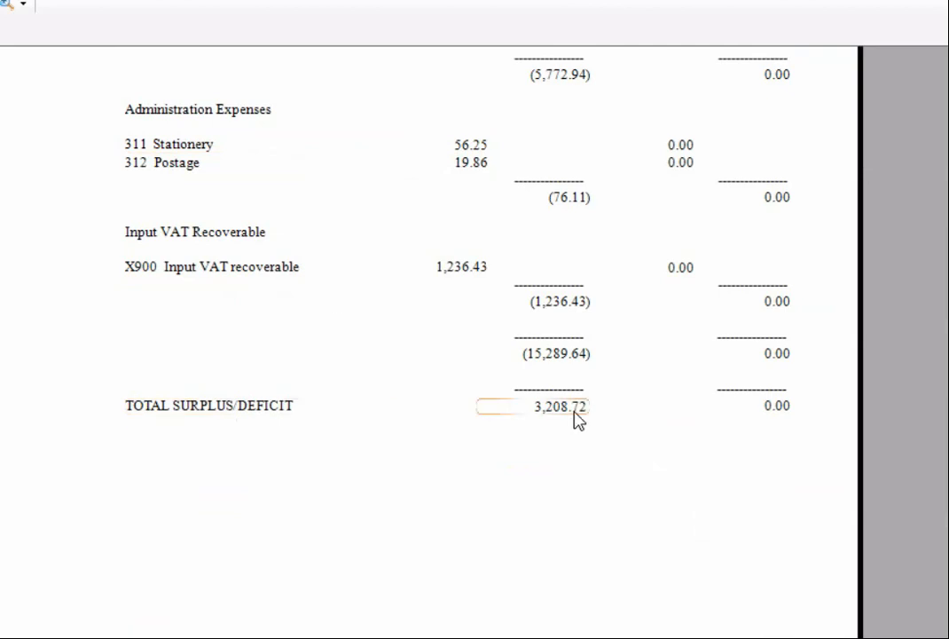
scroll(575, 420, up, 9)
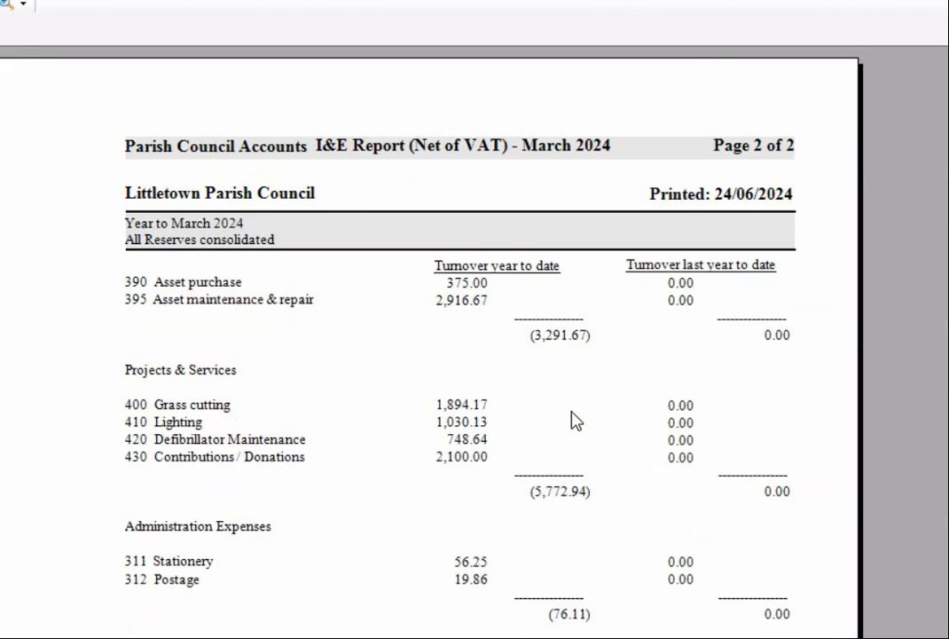
scroll(575, 420, down, 3)
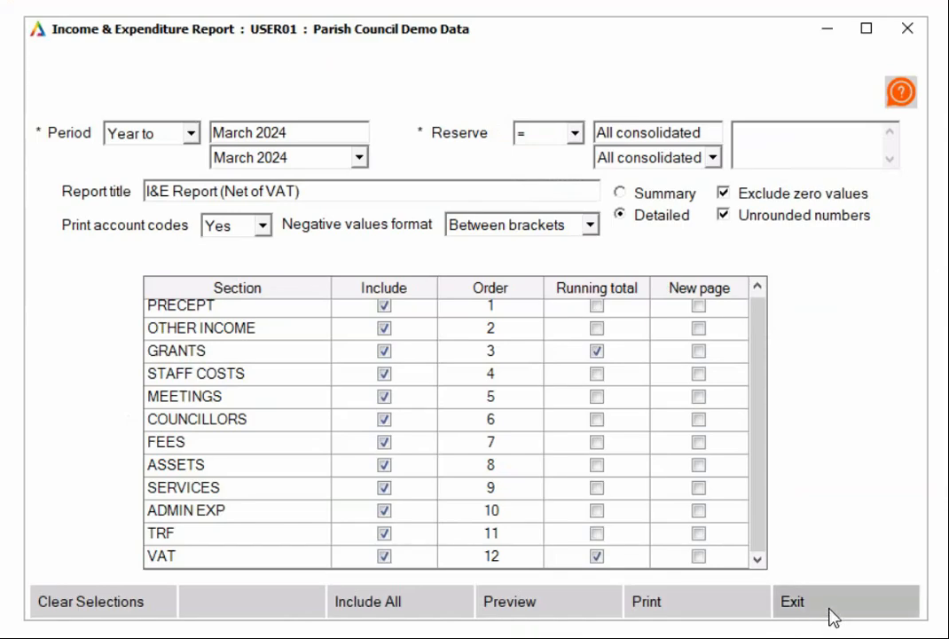
click(829, 607)
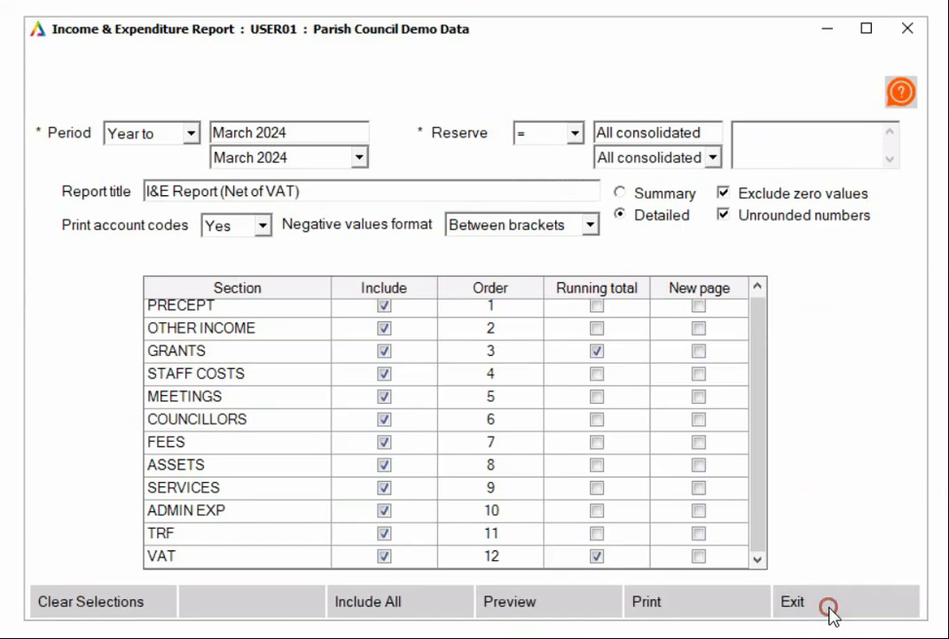
Open the R & P Balances report and set its Account filter to any value
click(371, 194)
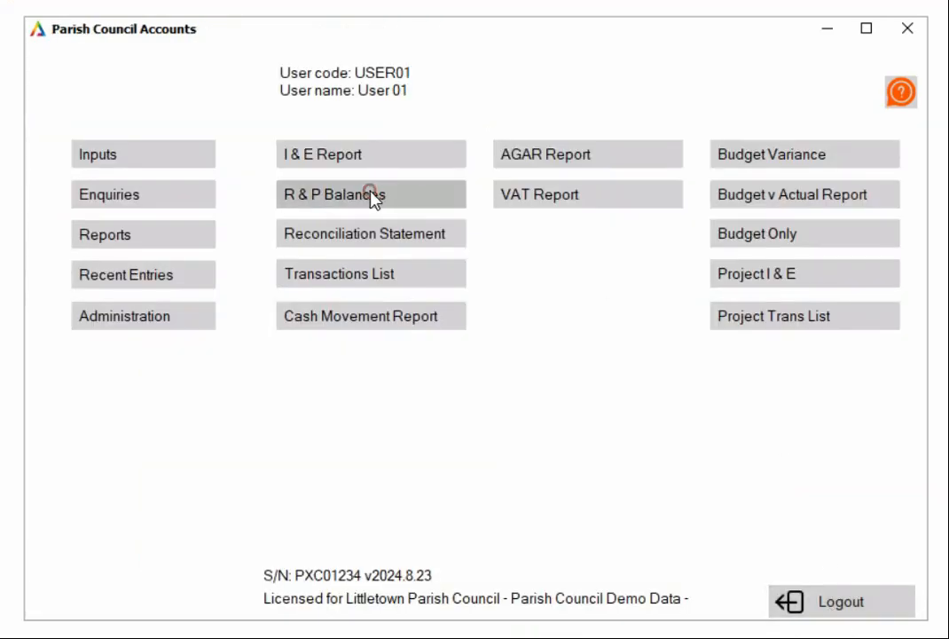
click(244, 191)
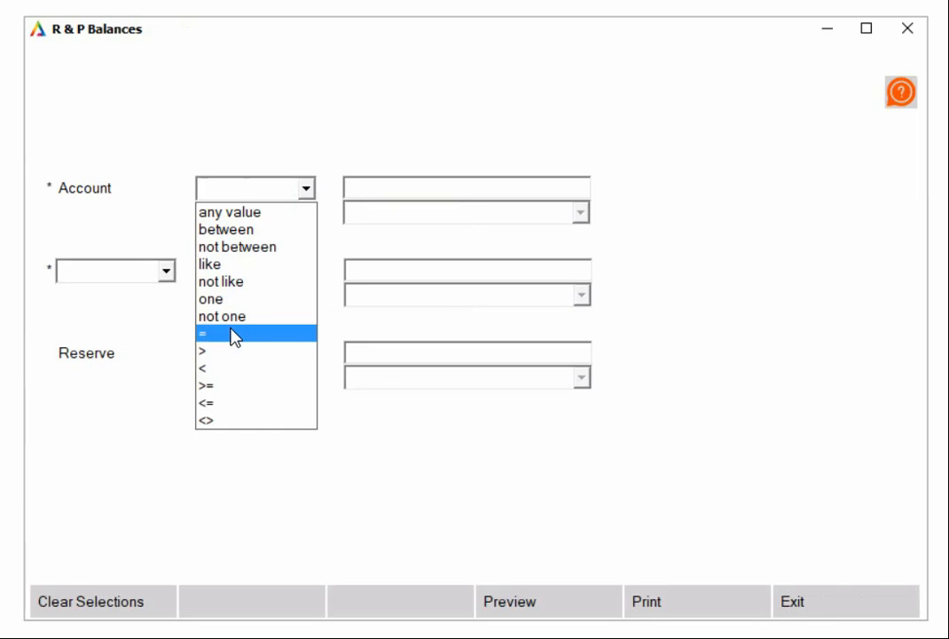
click(237, 212)
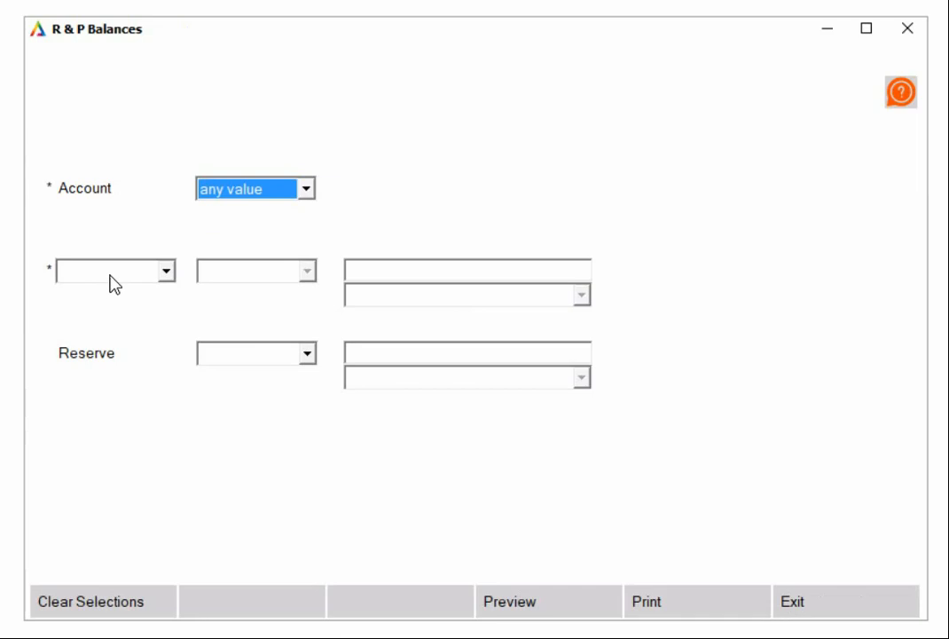
Filter the R & P Balances report to Month = March 2024
click(149, 265)
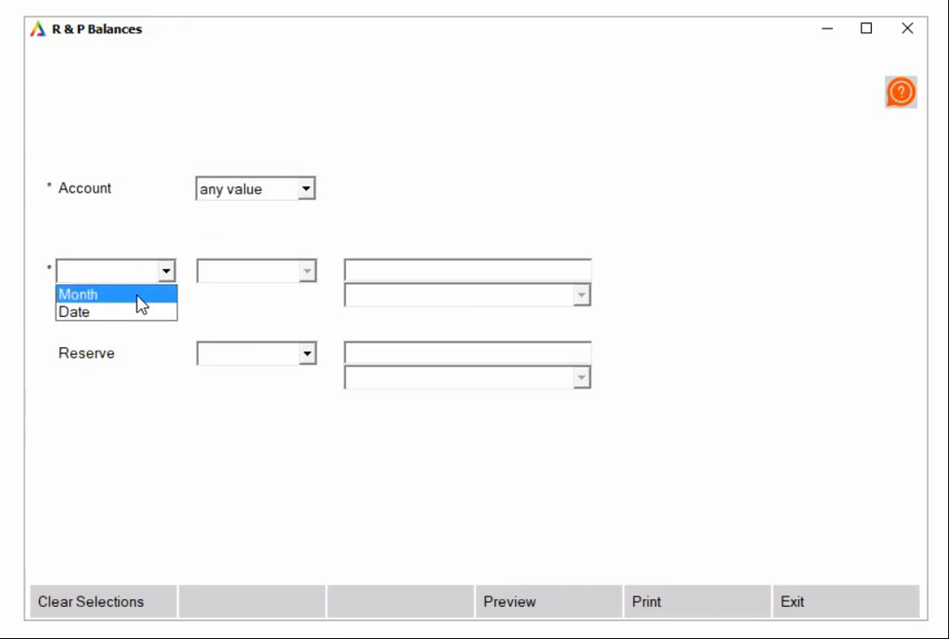
click(136, 302)
click(266, 269)
click(271, 294)
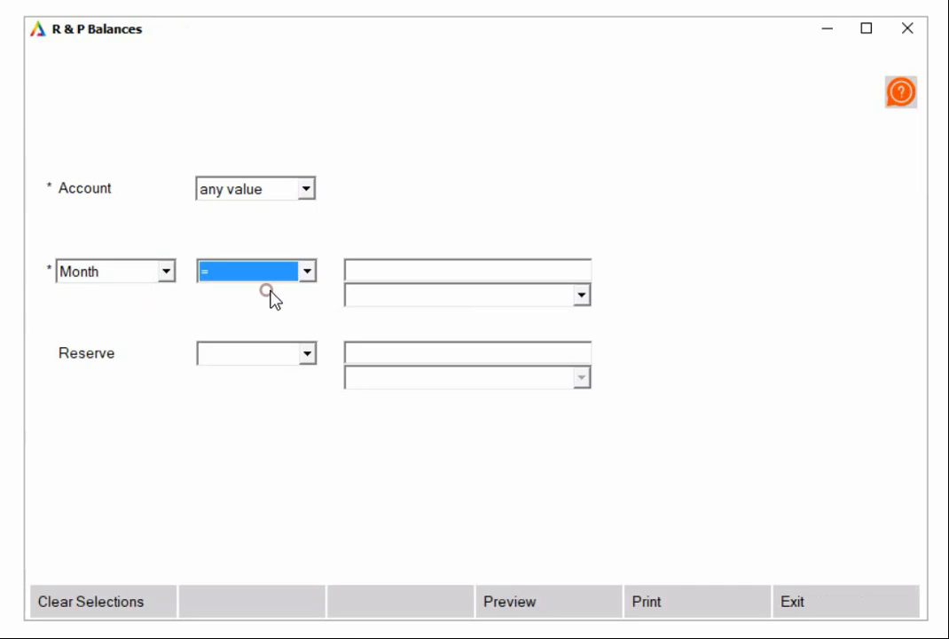
click(405, 295)
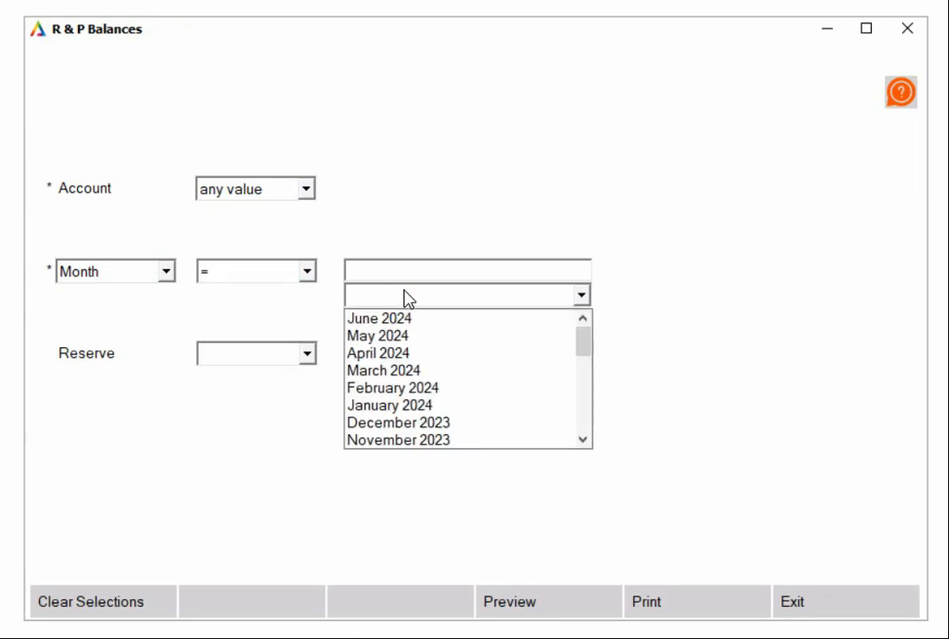
click(420, 371)
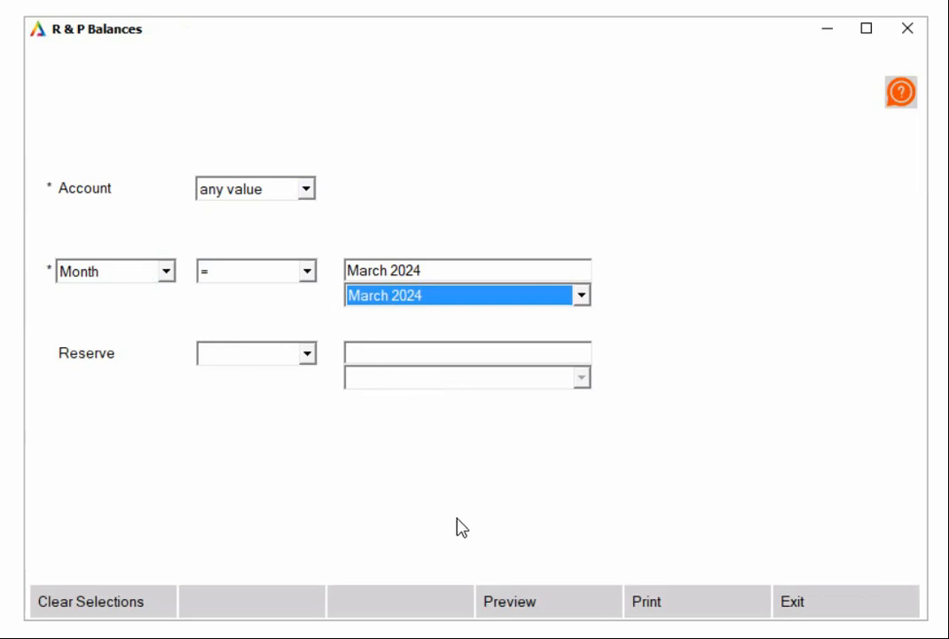
Preview the R & P Balances report and return to the list of reports
click(531, 596)
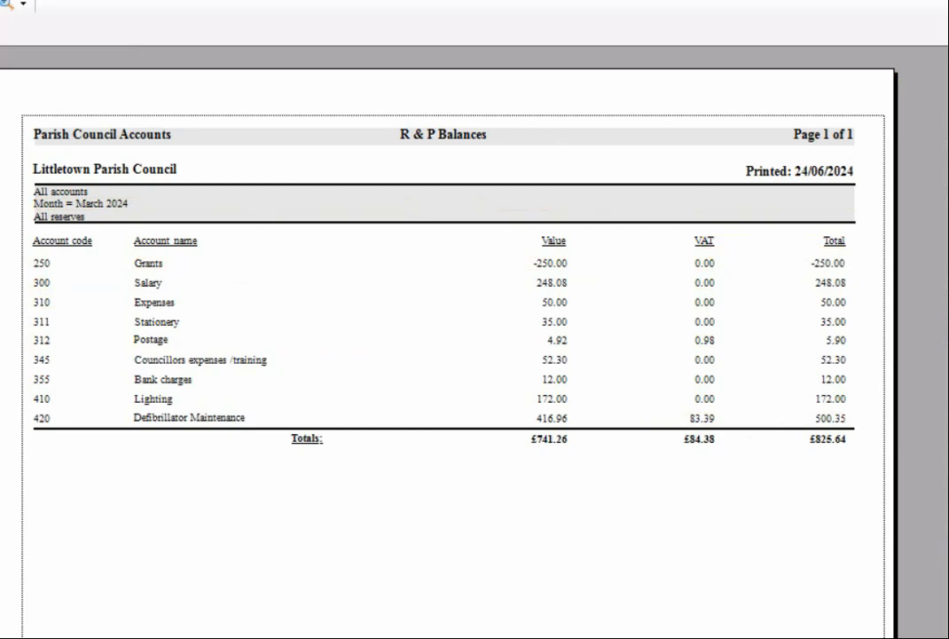
key(Escape)
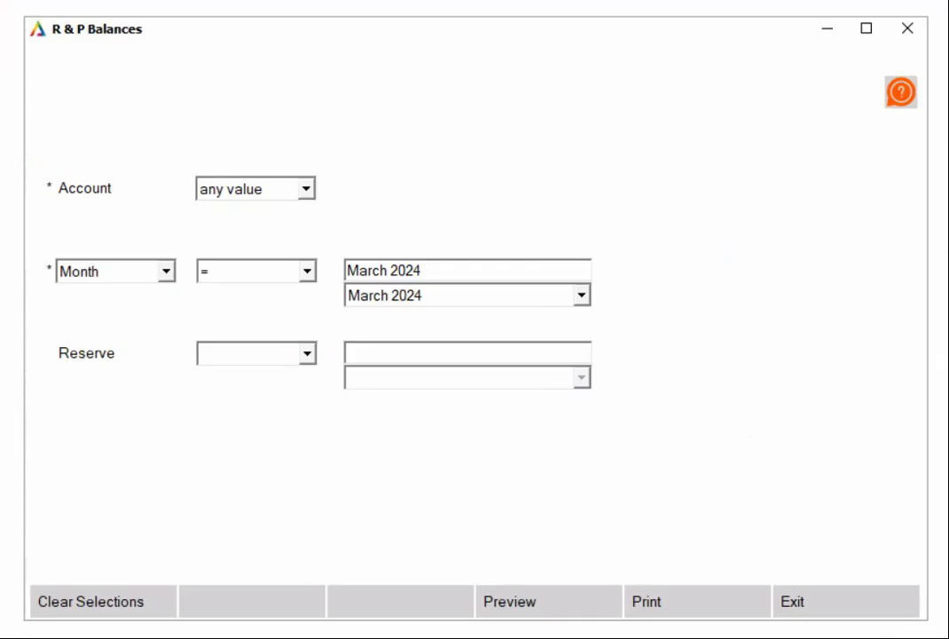
click(831, 599)
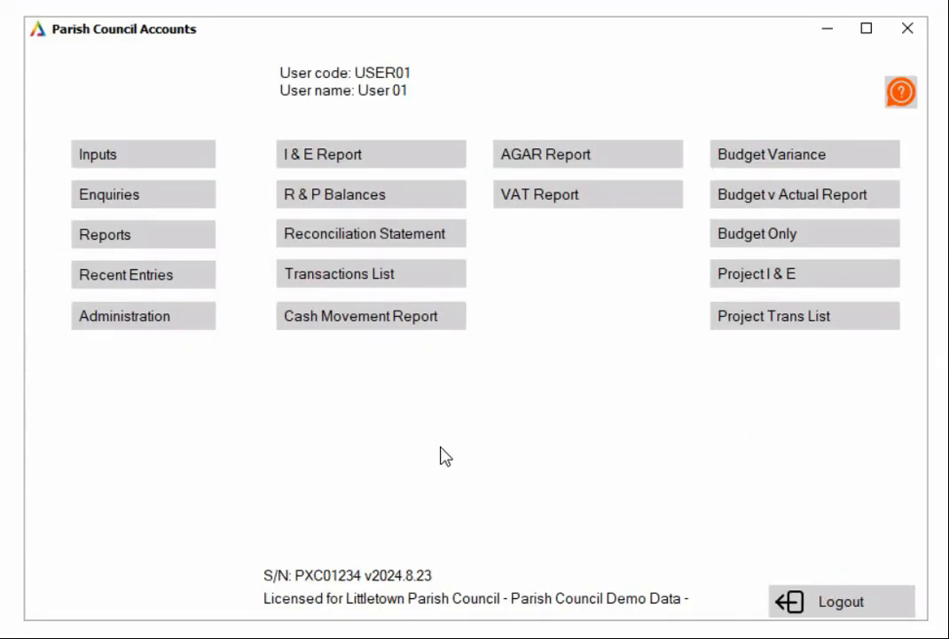
Preview the Reconciliation Statement for March 2024 and return to the list of reports
click(327, 246)
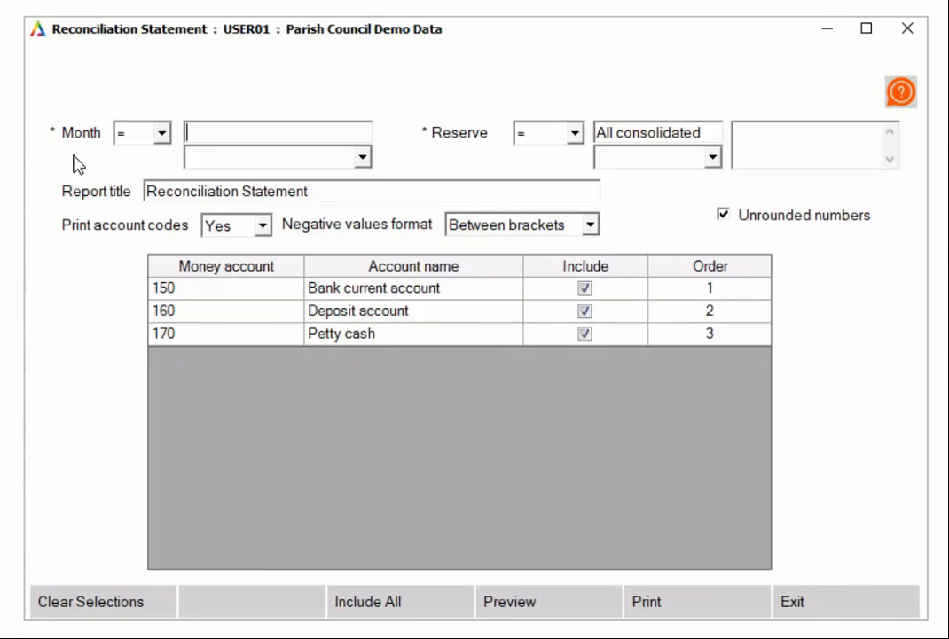
click(234, 157)
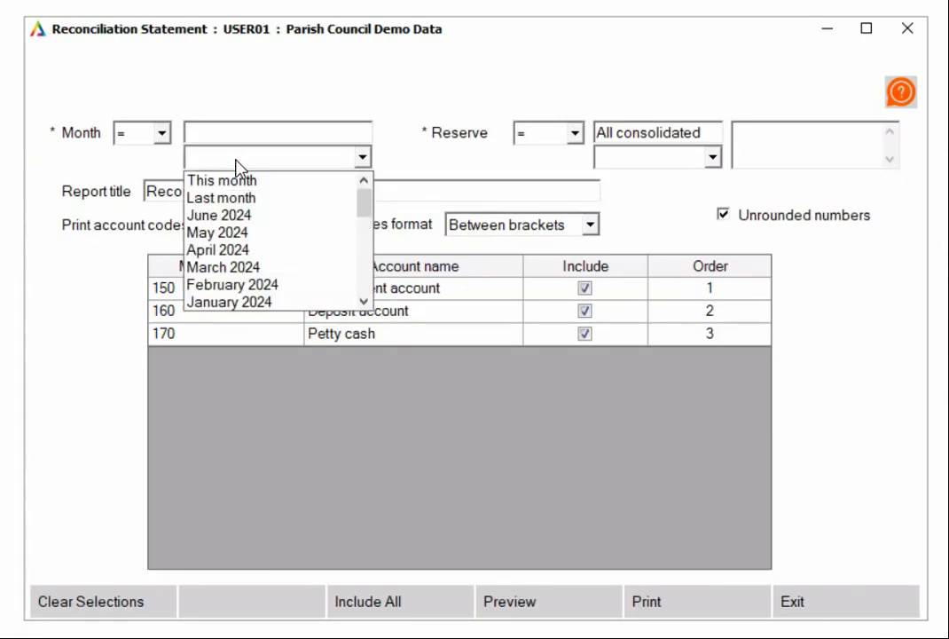
click(280, 267)
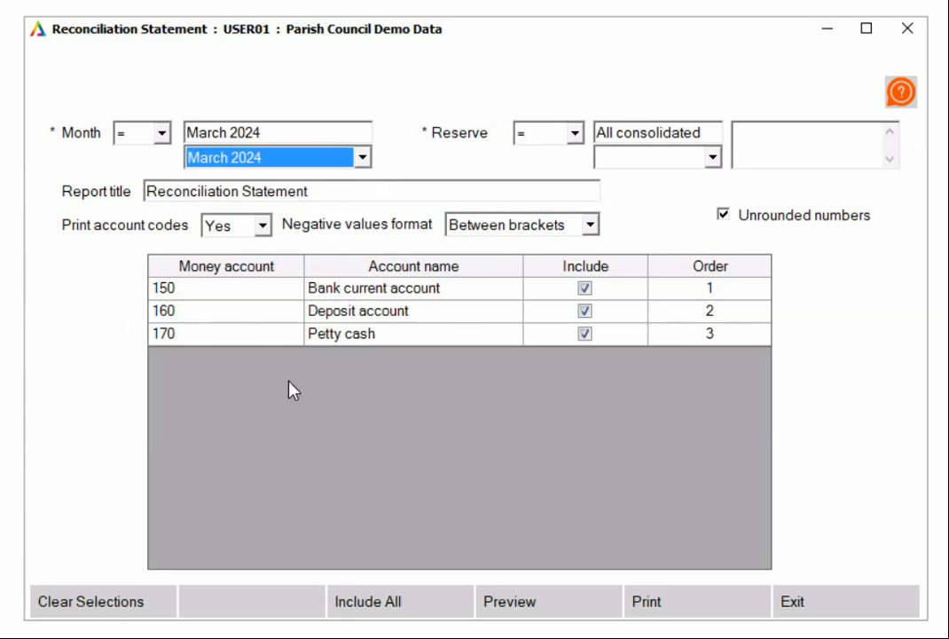
click(524, 604)
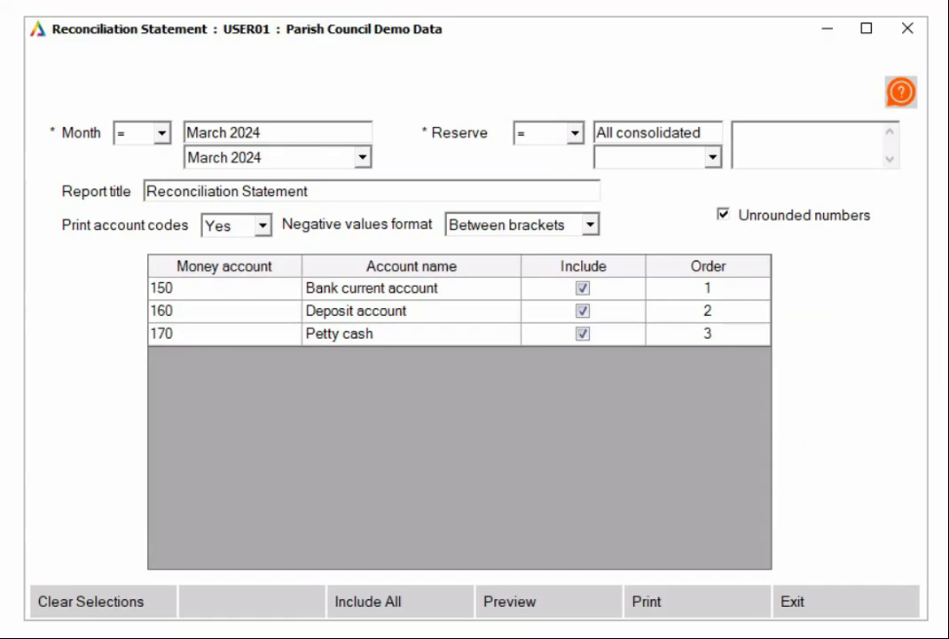
click(858, 612)
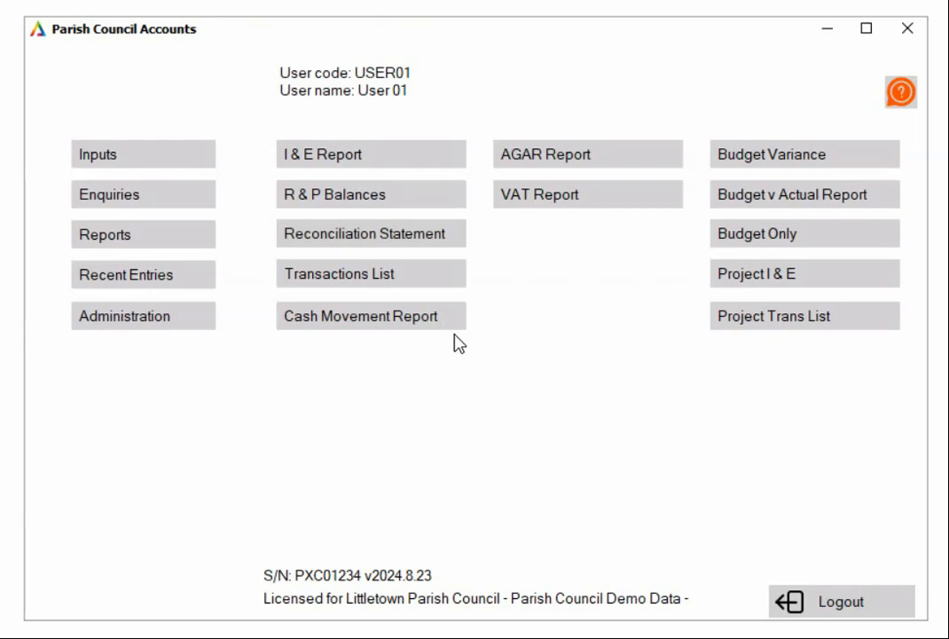
Open the Transactions List report and set its Account filter to = 300 Salary
click(435, 284)
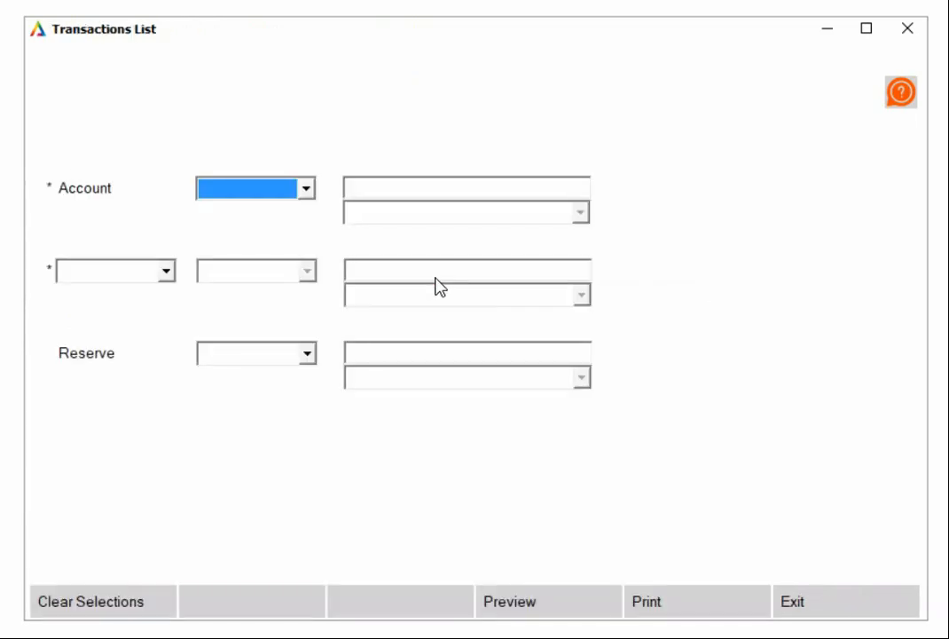
click(228, 191)
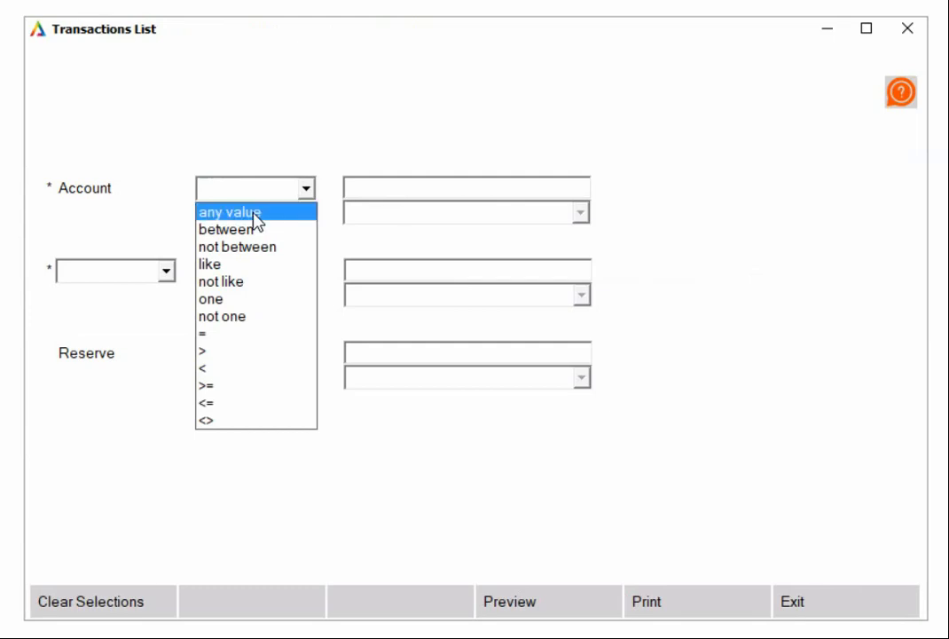
click(244, 336)
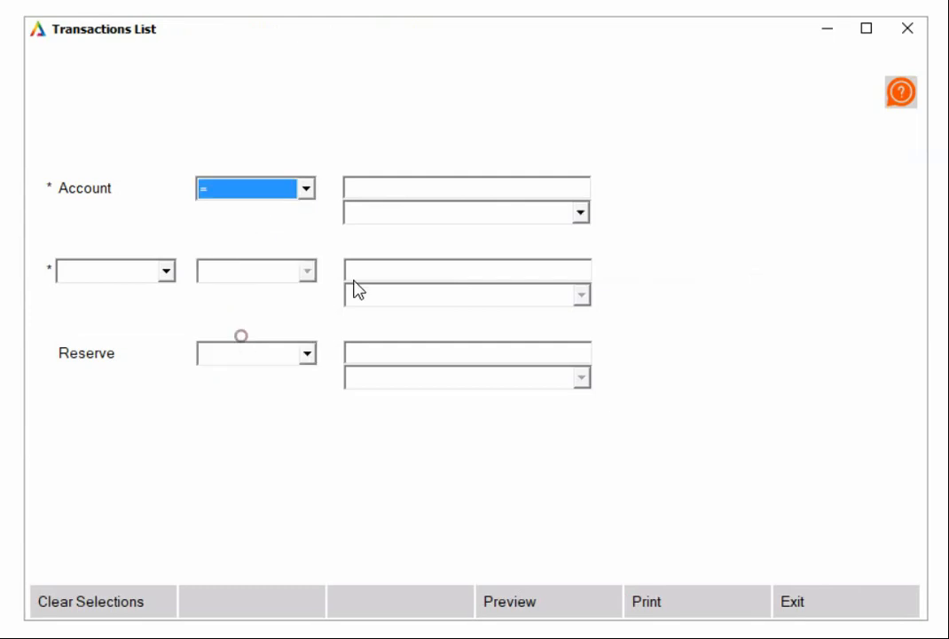
click(452, 213)
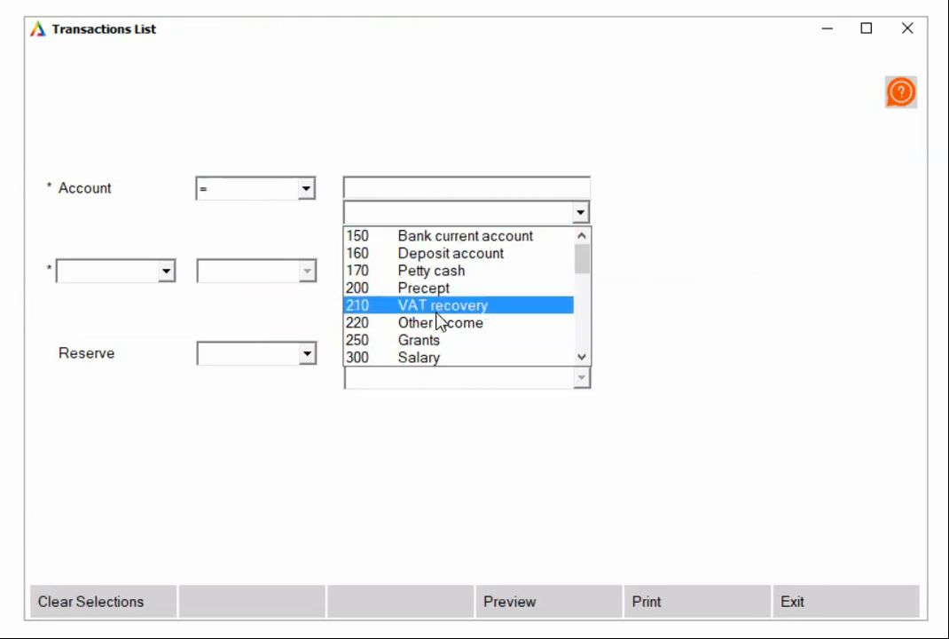
click(432, 358)
Set the Transactions List period filter to Date with any value
click(95, 271)
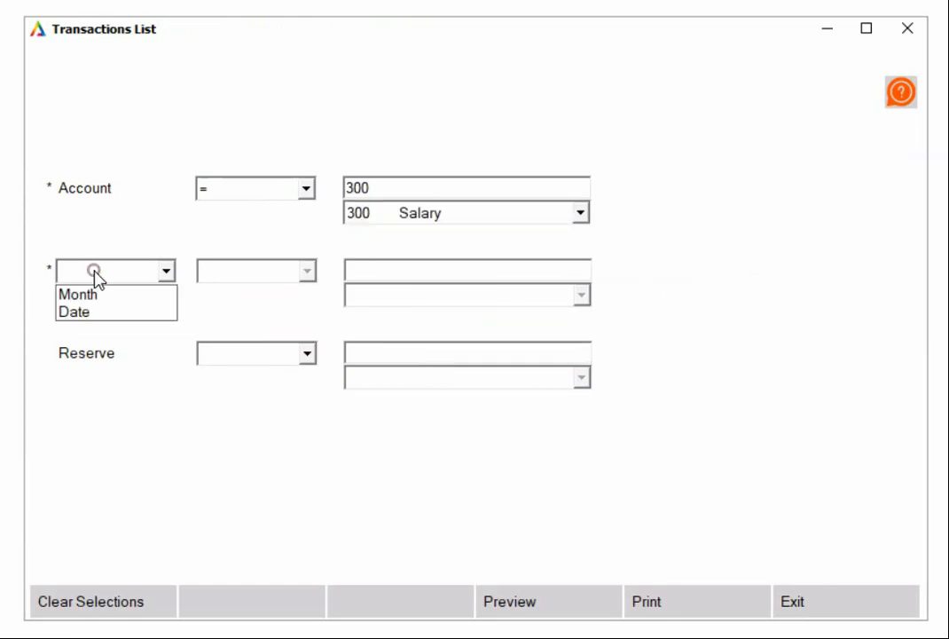
click(148, 314)
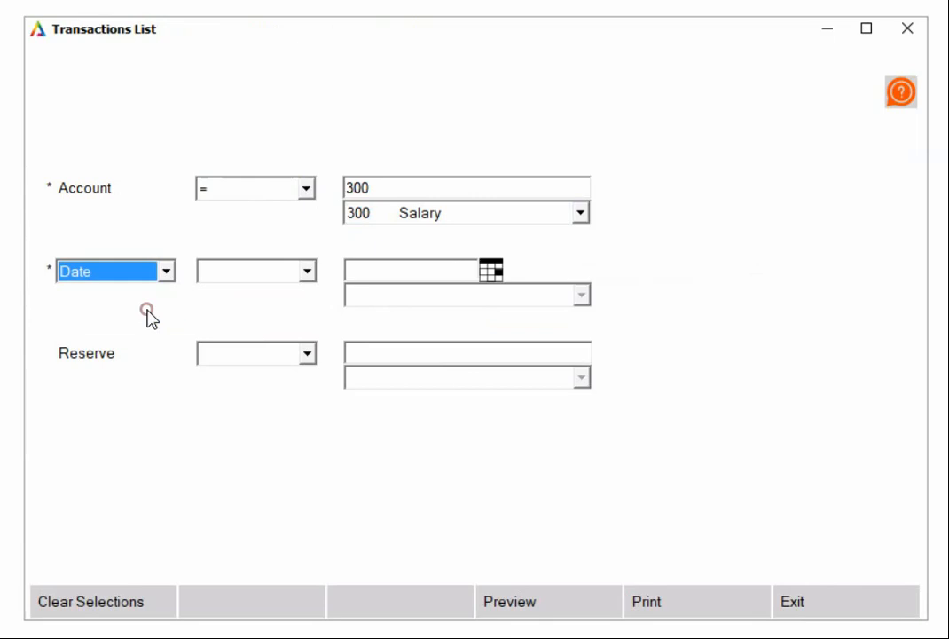
click(310, 273)
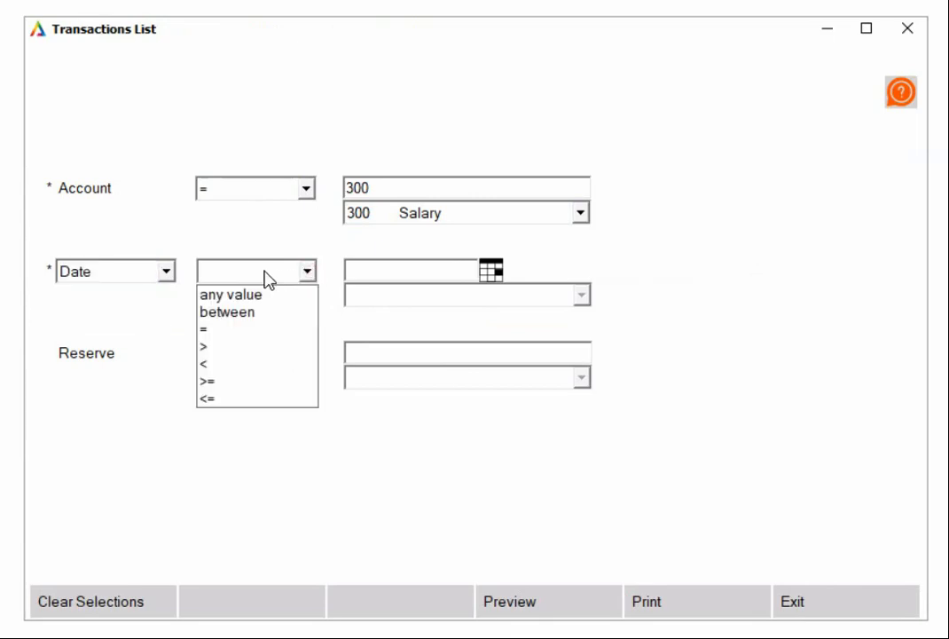
click(249, 294)
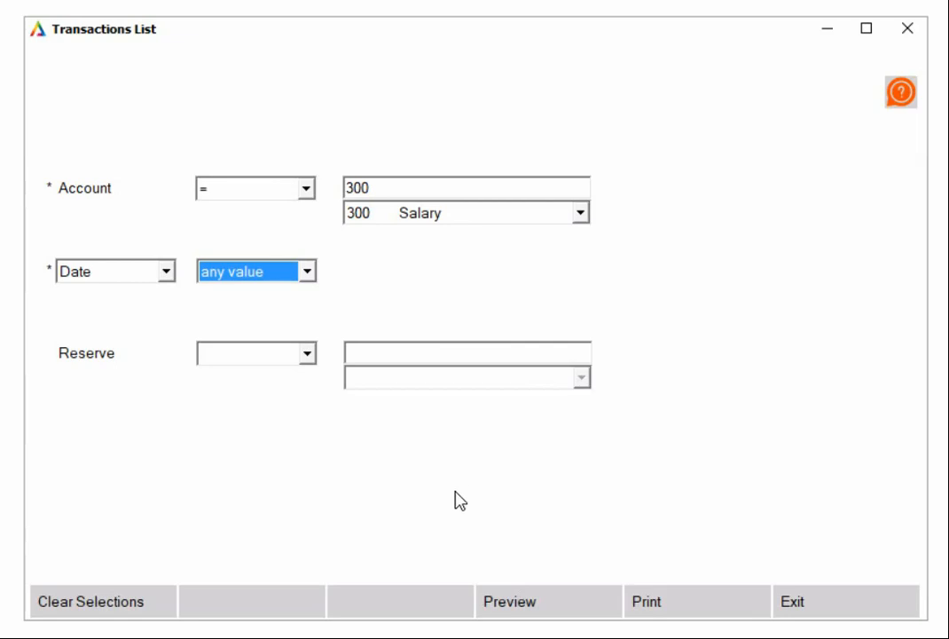
Preview both pages of the Transactions List report and return to the list of reports
click(533, 596)
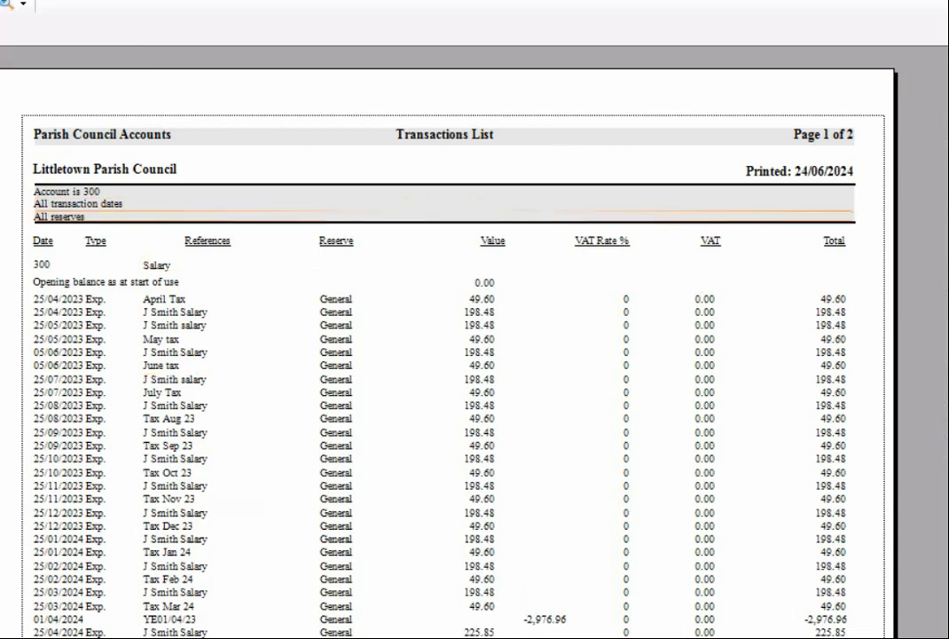
key(Page_Down)
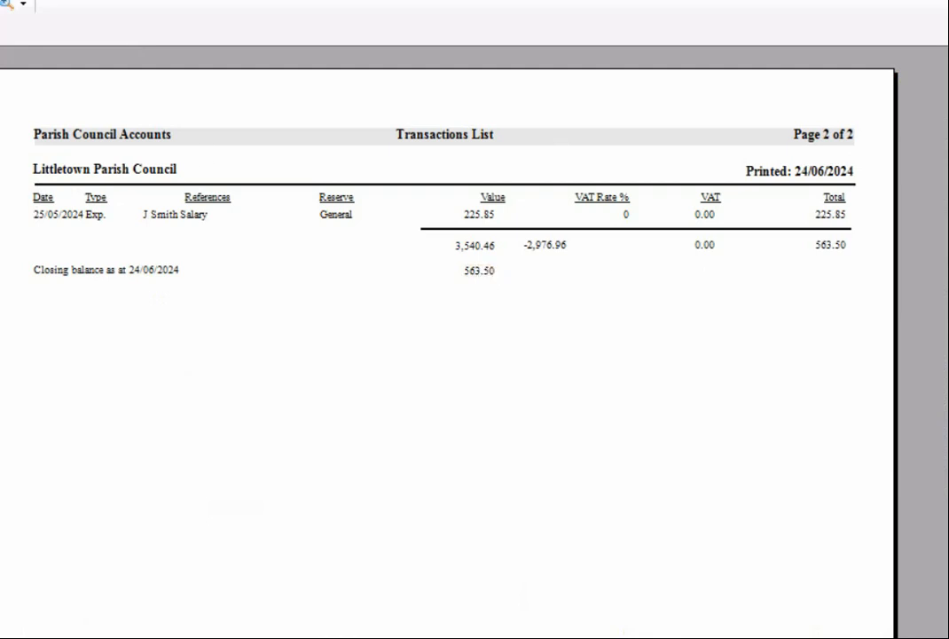
key(Escape)
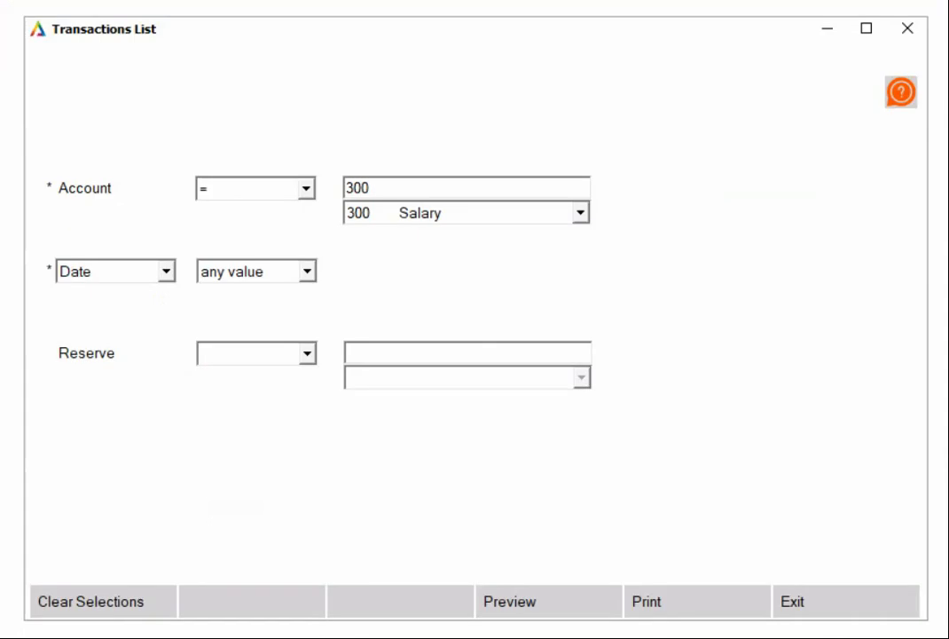
click(839, 609)
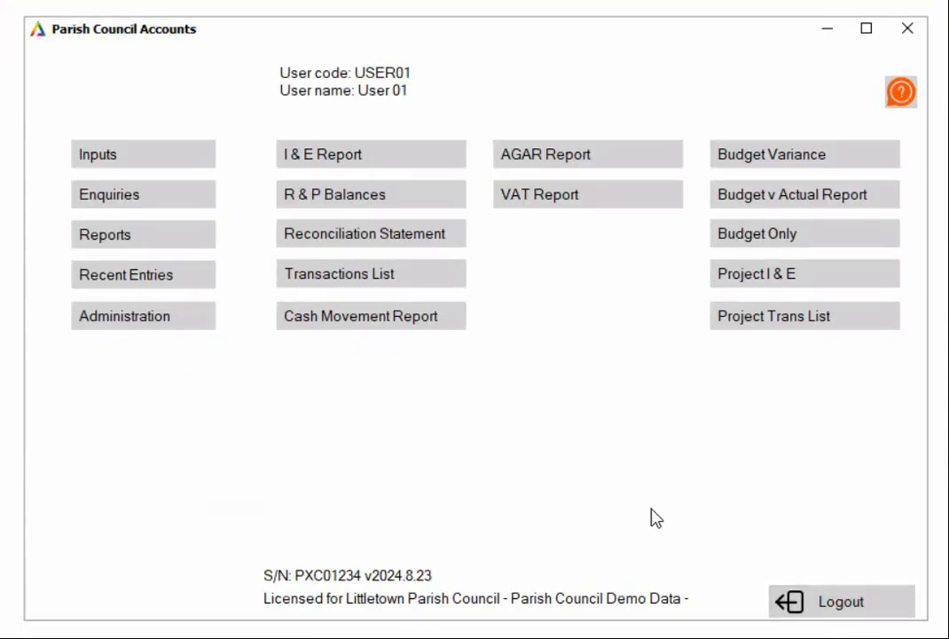
Open the Cash Movement Report and set its Account filter to = 150 Bank current account
click(347, 316)
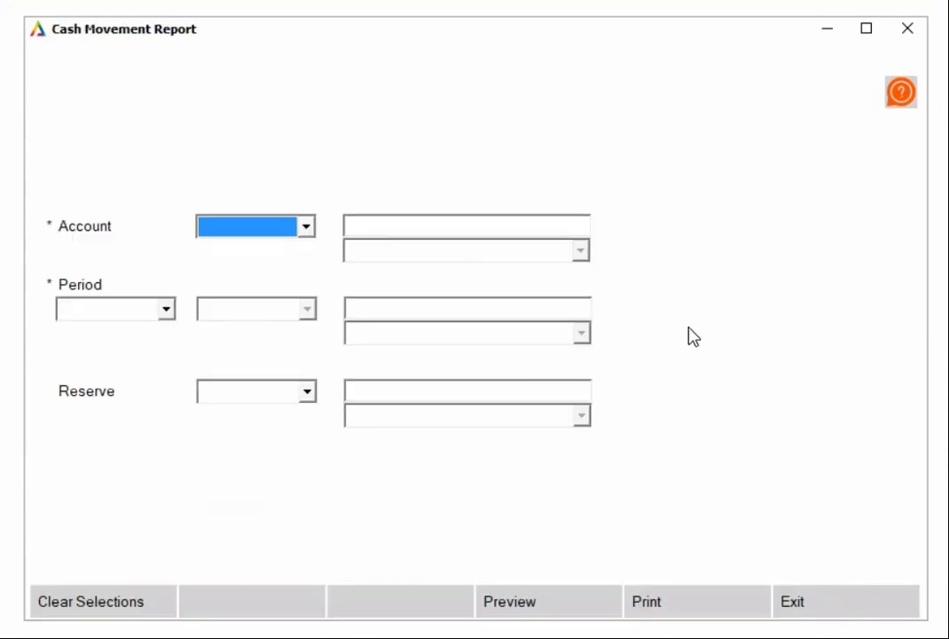
click(248, 227)
click(243, 247)
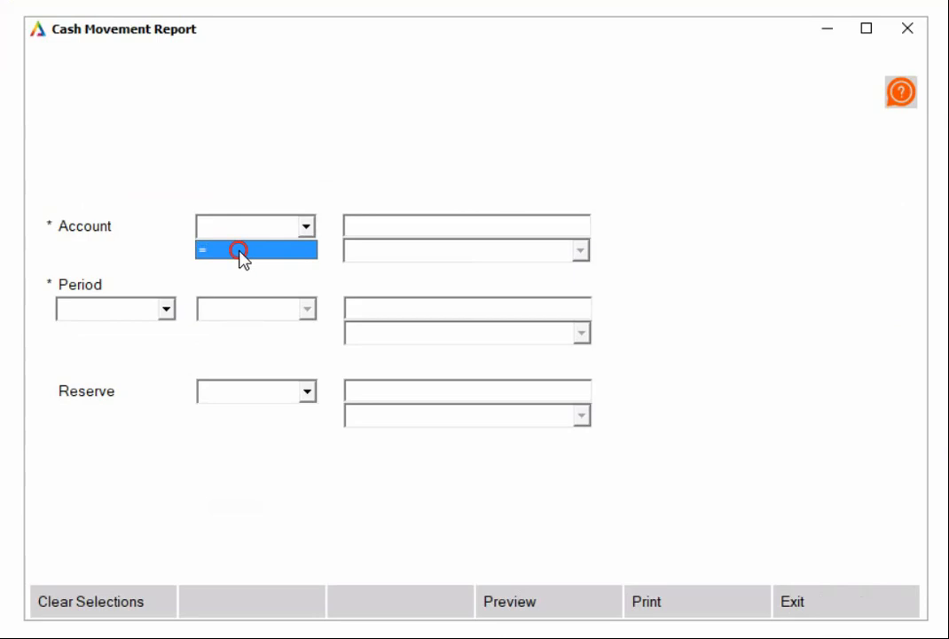
click(422, 255)
click(426, 271)
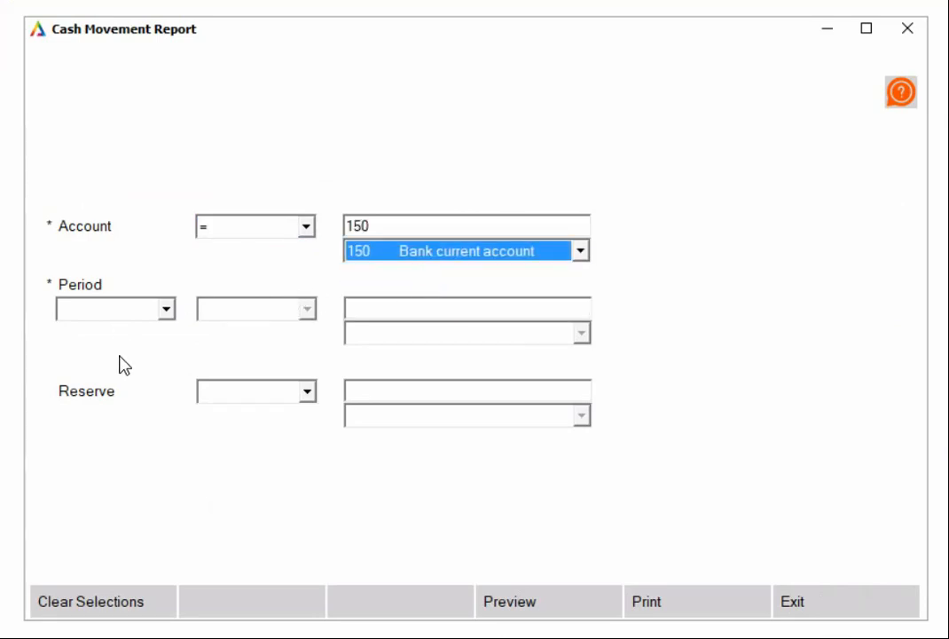
Set the Cash Movement Report period to Date between 01/05/2023 and 31/12/2023
click(103, 311)
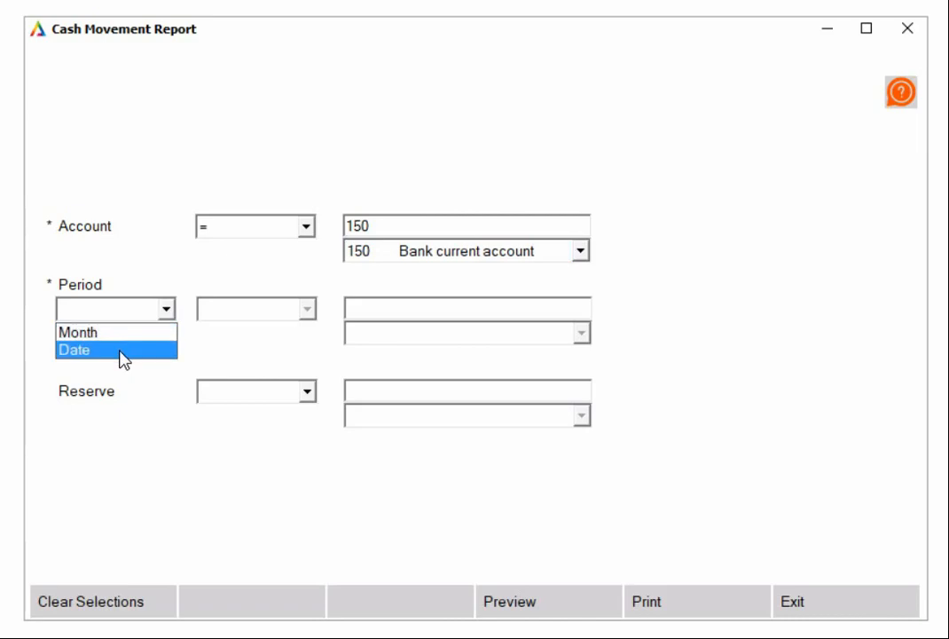
click(123, 355)
click(230, 308)
click(235, 347)
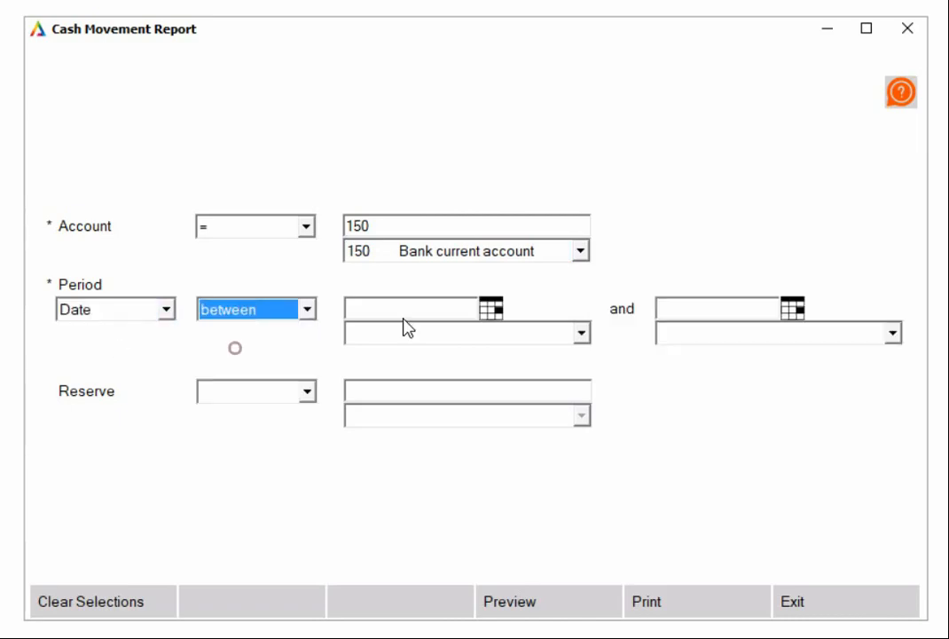
click(413, 308)
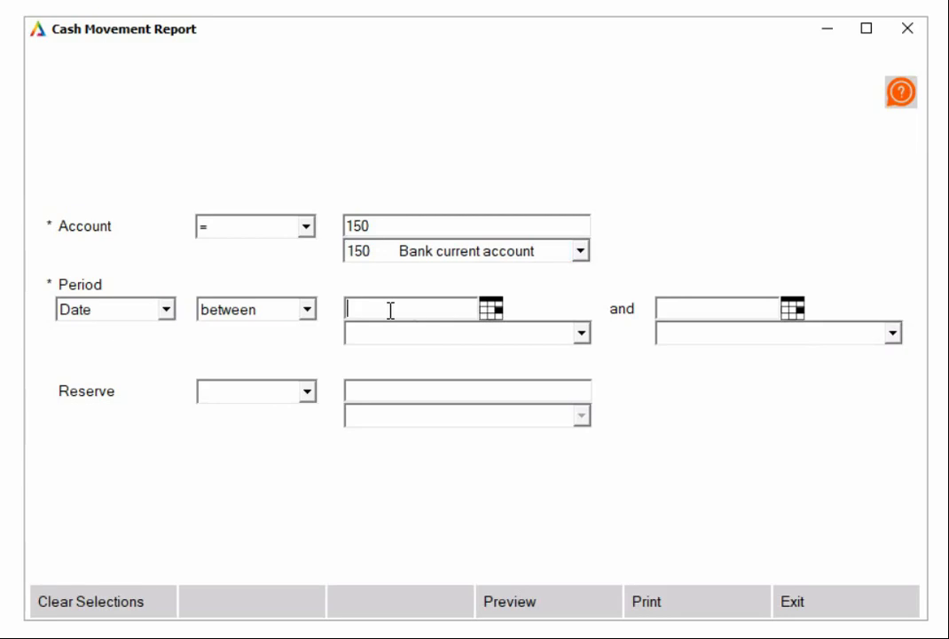
text(01/05/2023)
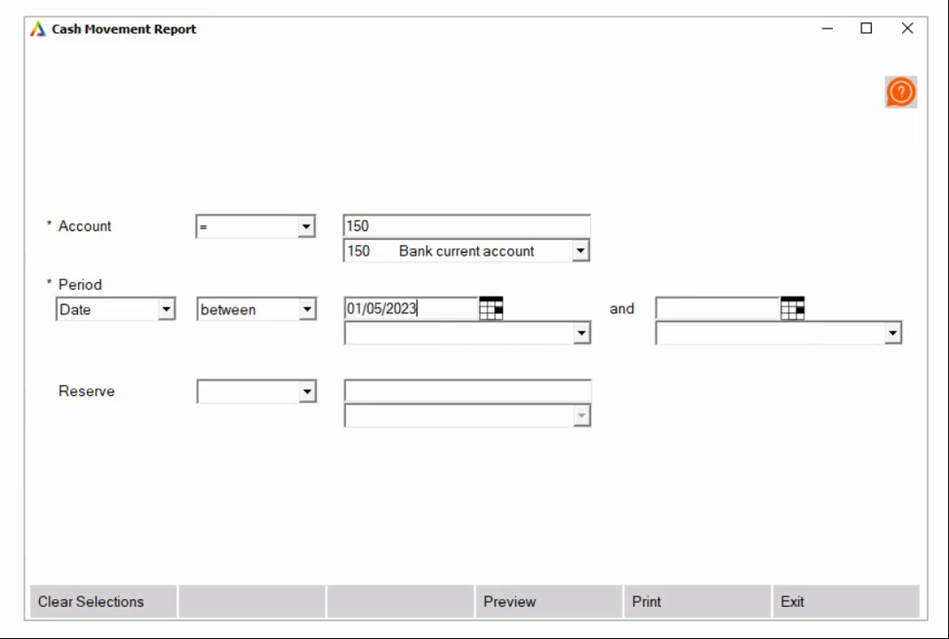
click(738, 308)
text(31/12/2023)
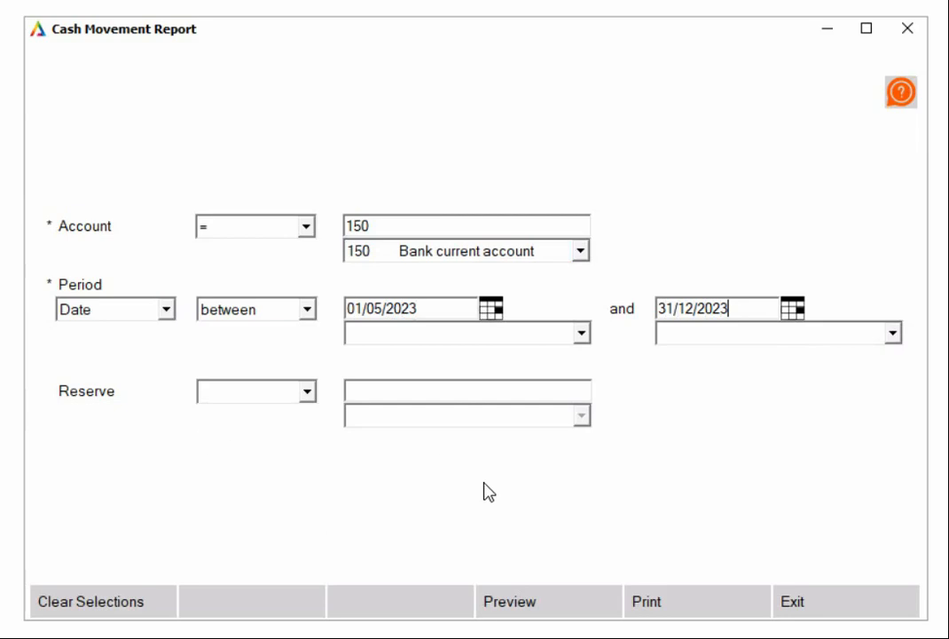
Preview both pages of the Cash Movement Report and return to its filter settings
click(527, 610)
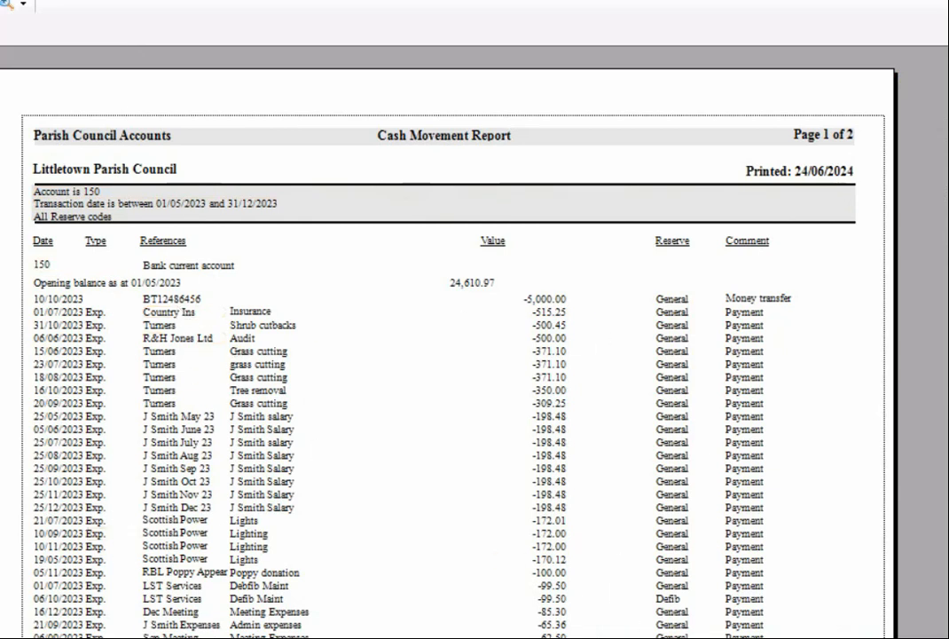
key(Page_Down)
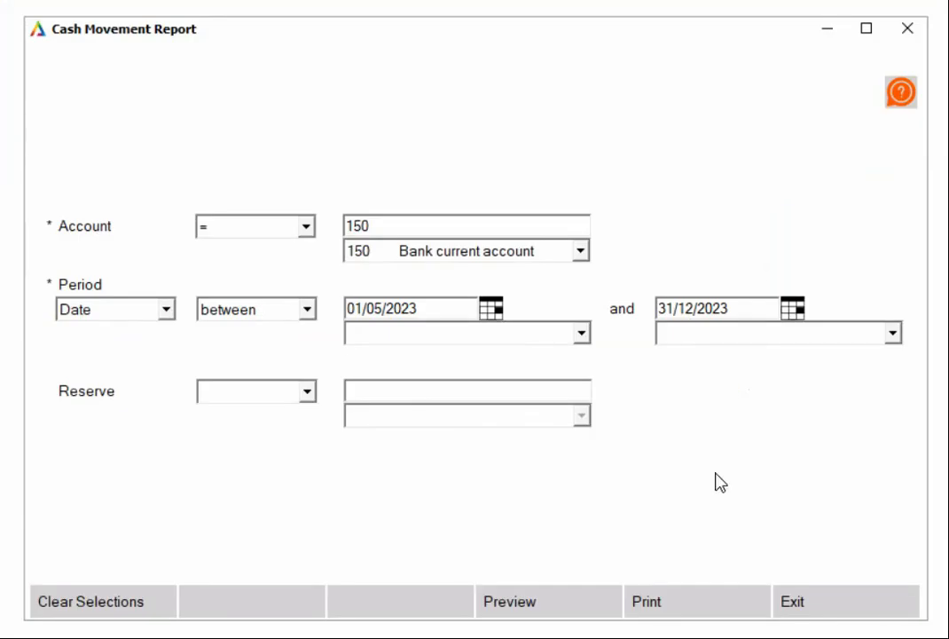
click(693, 501)
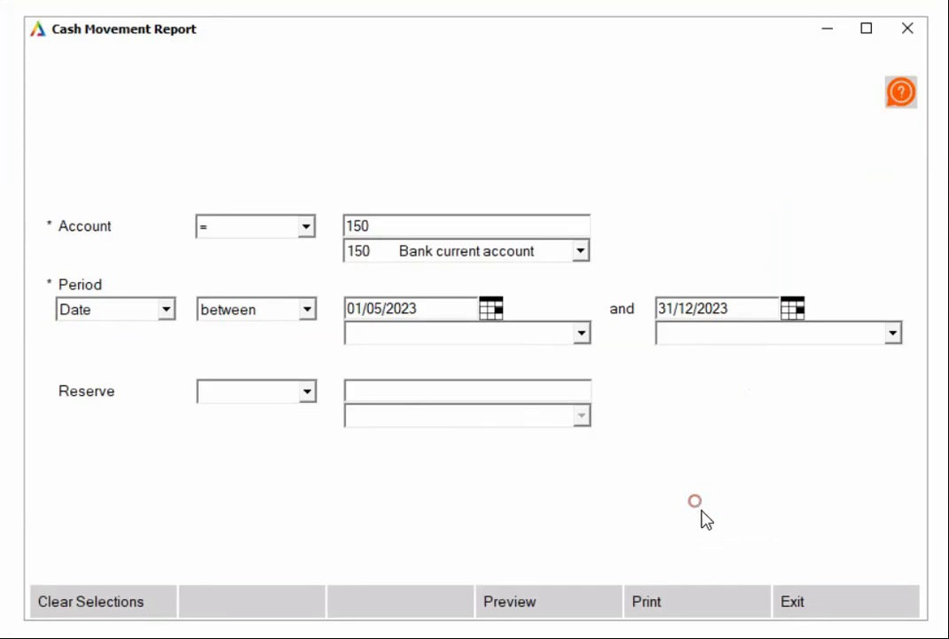